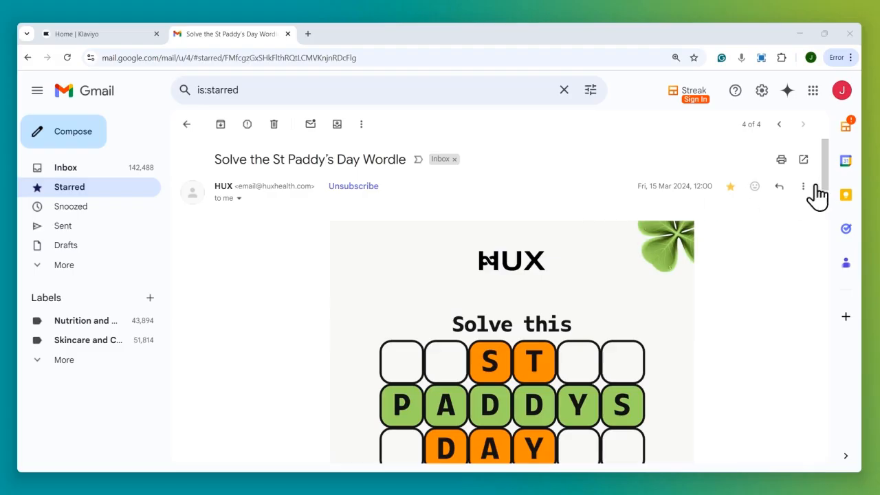
Step: Show the original source of the HUX email and examine its SPF, DKIM and DMARC authentication results
left_click(812, 185)
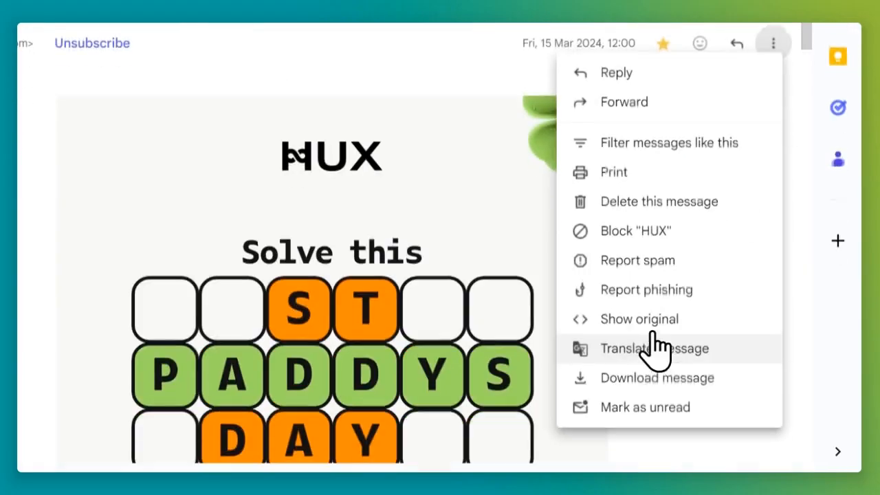
left_click(649, 322)
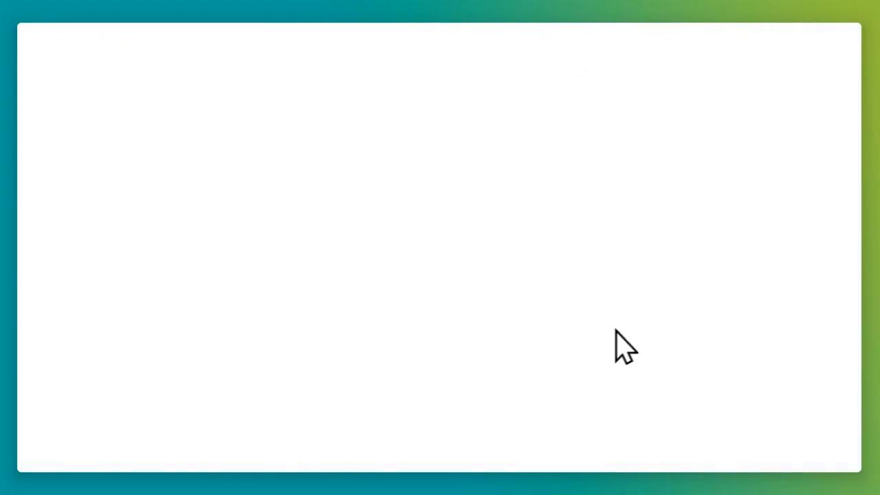
double_click(184, 229)
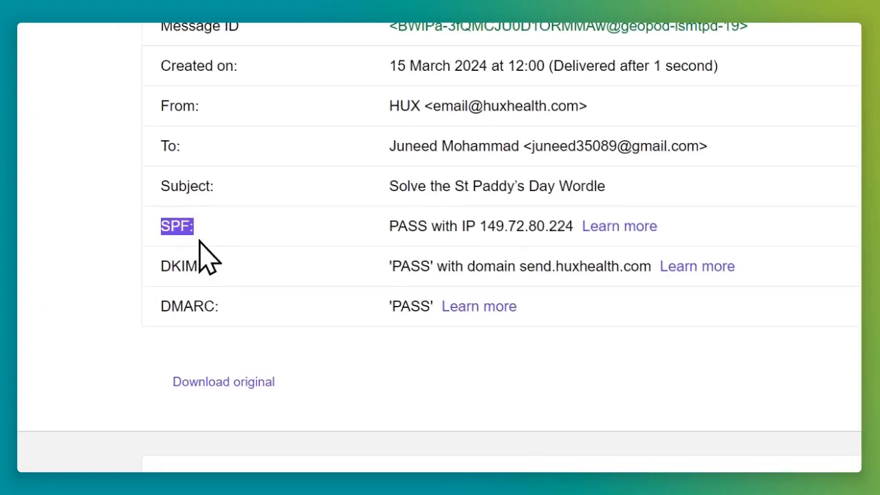
left_click(198, 247)
left_click(213, 295)
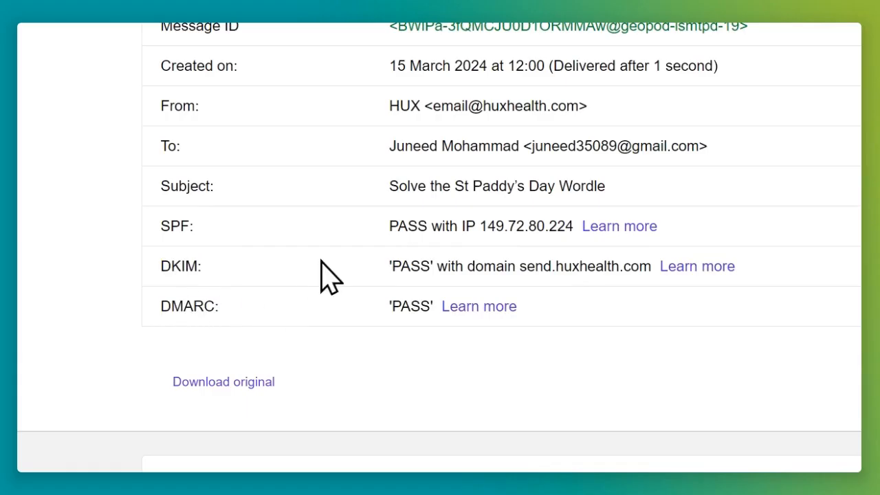
left_click_drag(391, 227, 422, 254)
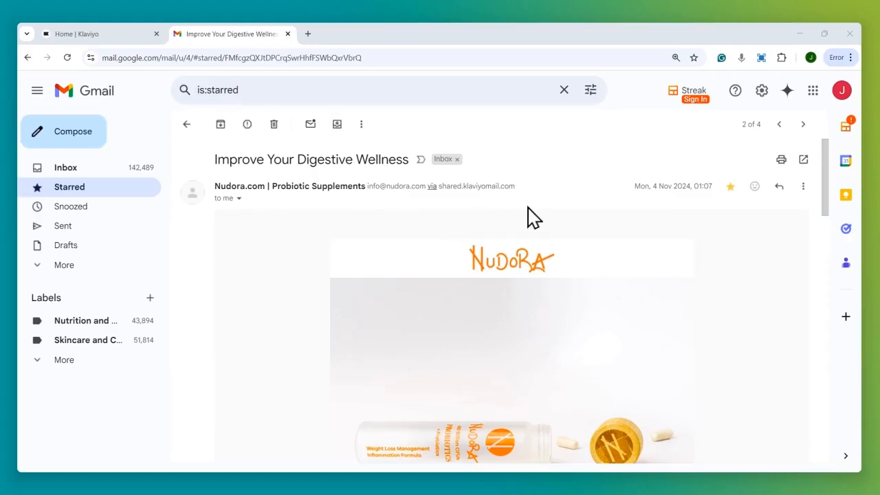
Step: In the Nudora email, examine the sender line and the shared Klaviyo sending domain after "via"
left_click_drag(517, 186, 363, 188)
left_click(543, 180)
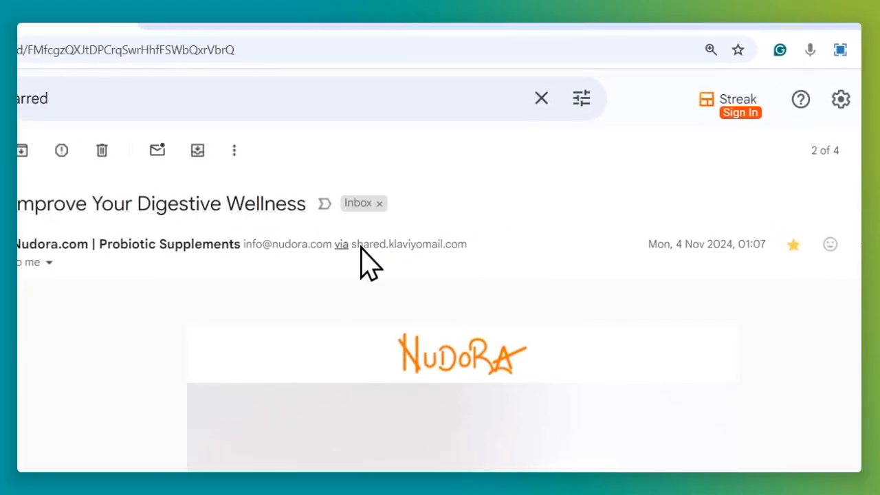
left_click_drag(467, 245, 359, 246)
left_click(475, 241)
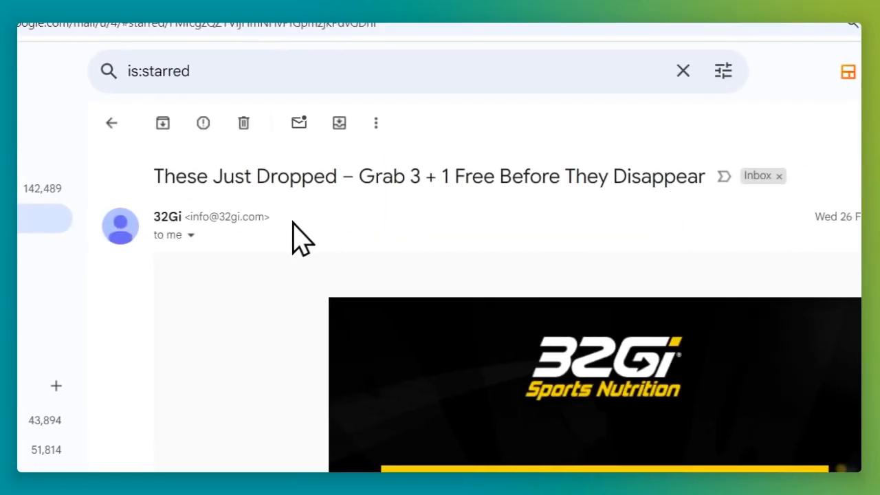
Step: Examine the 32Gi email's sender address and its expanded sender details, and close the details
left_click_drag(313, 189, 232, 200)
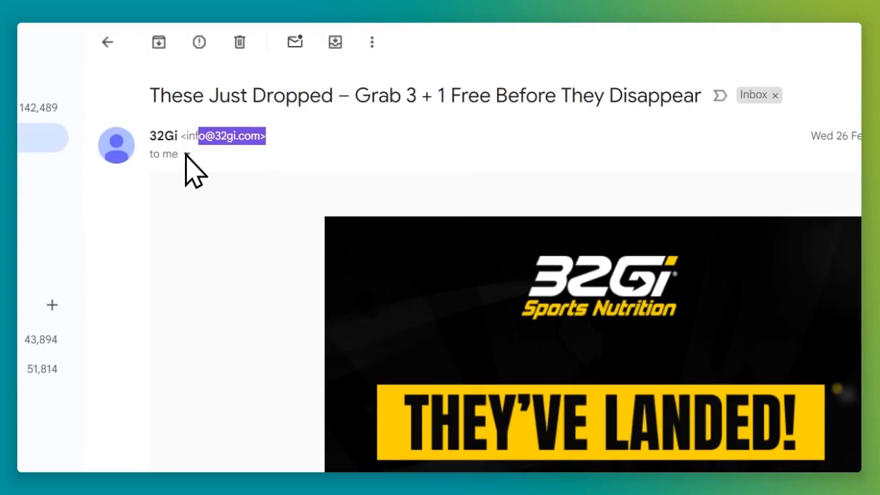
left_click(190, 235)
left_click_drag(278, 275, 375, 276)
left_click(376, 272)
left_click_drag(303, 301, 385, 296)
left_click(384, 290)
left_click(687, 128)
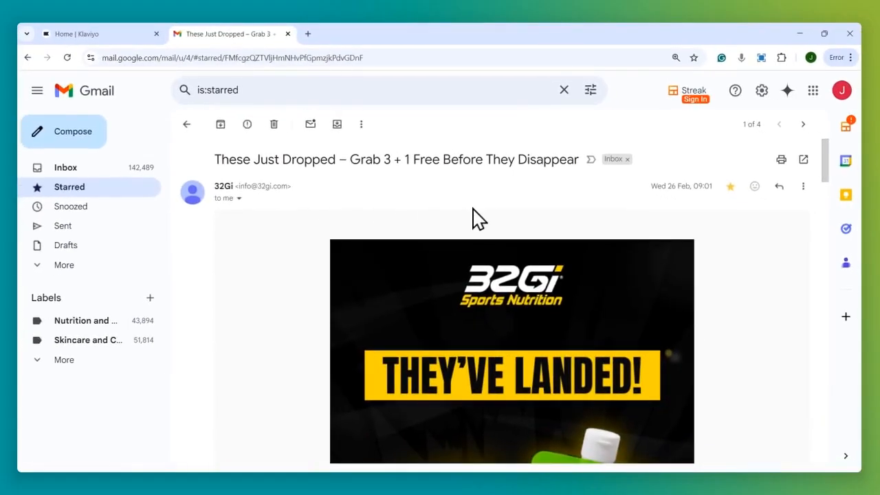
Step: Close Gmail, start connecting a domain in Klaviyo with jendeavour.com as the root domain, and continue to the domain provider selection
key("ctrl+w")
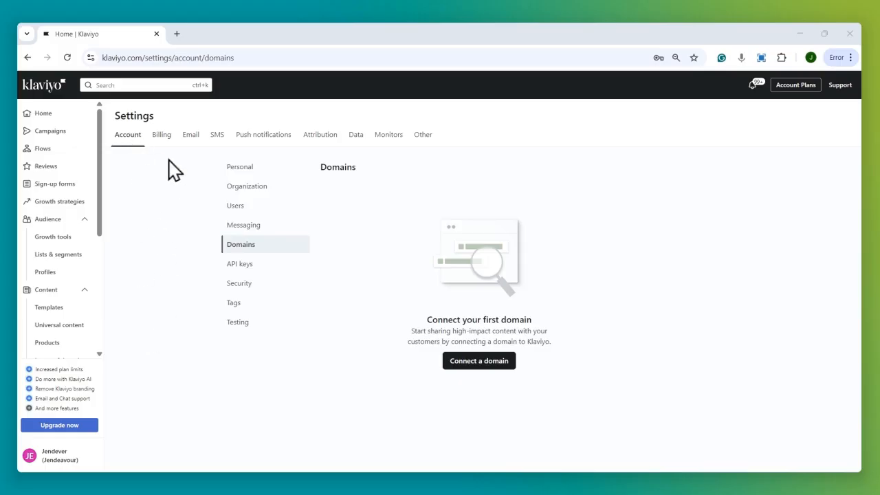
left_click(474, 363)
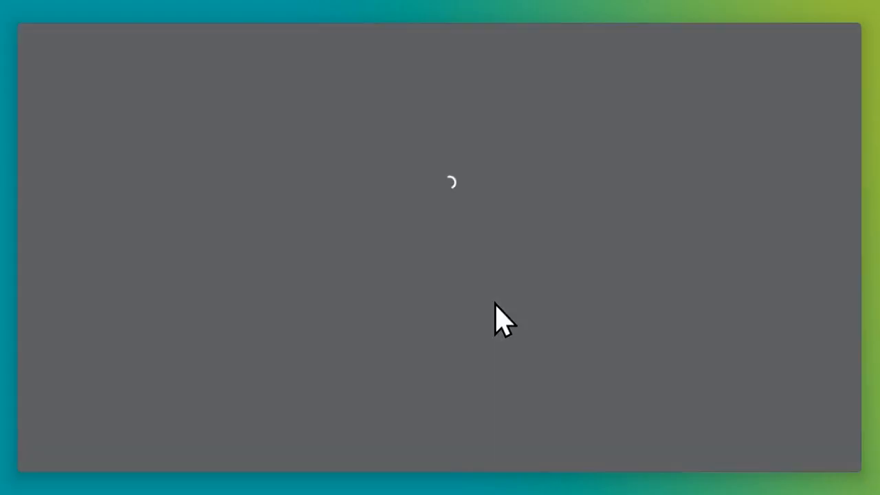
left_click(387, 153)
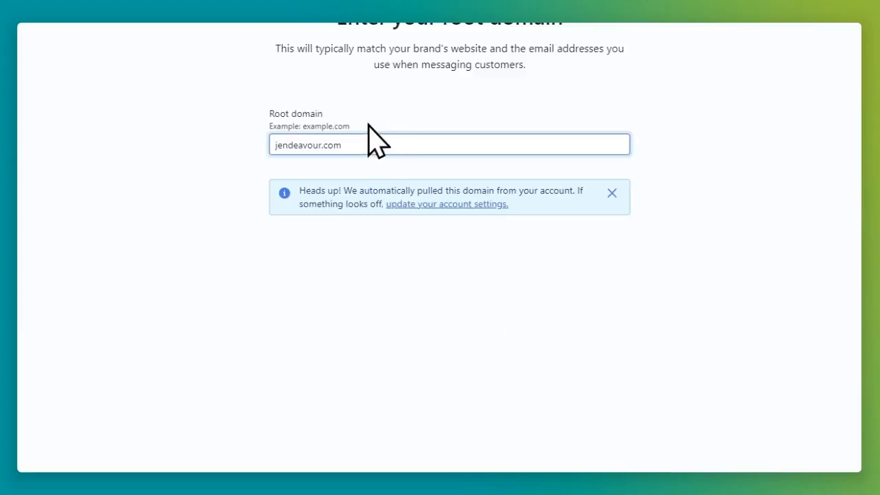
left_click_drag(365, 144, 222, 142)
left_click(824, 145)
left_click(262, 296)
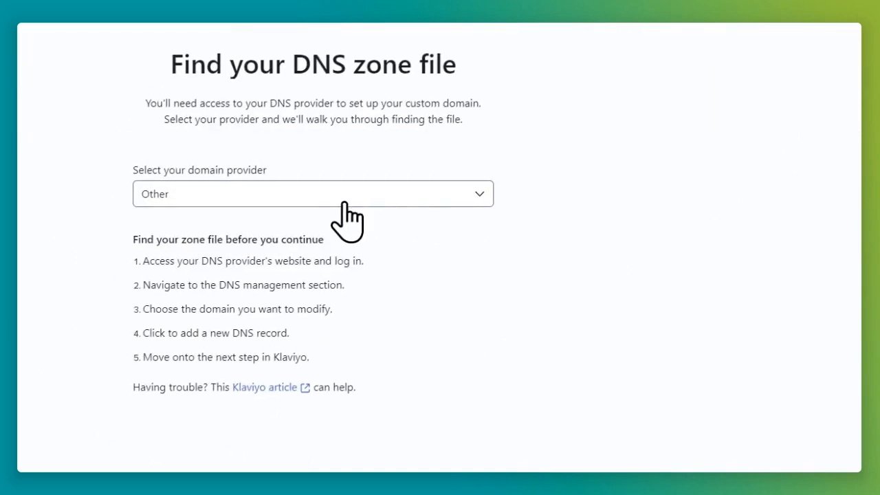
Step: Try Shopify as the domain provider, look through the provider options and set the choice back to Other
left_click(326, 199)
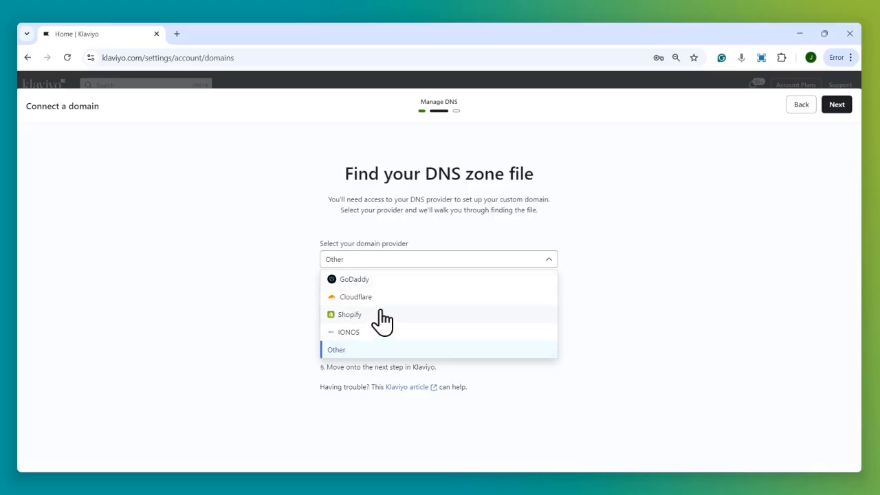
left_click(382, 315)
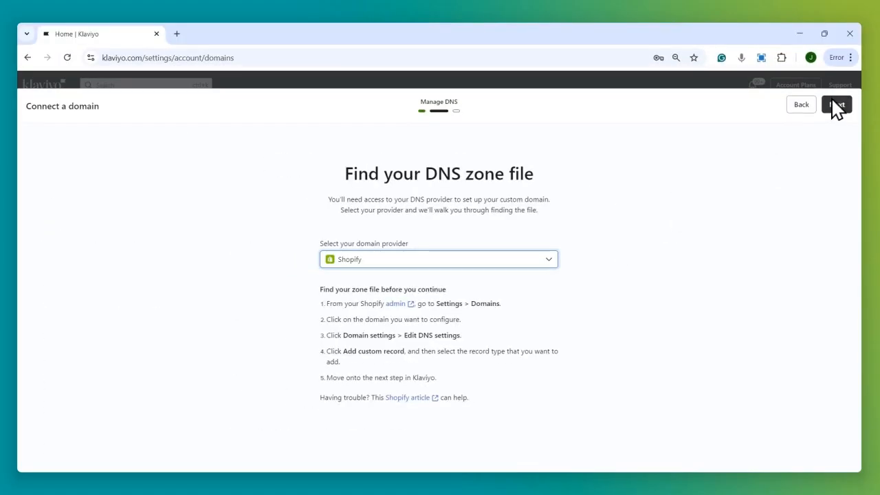
left_click(520, 260)
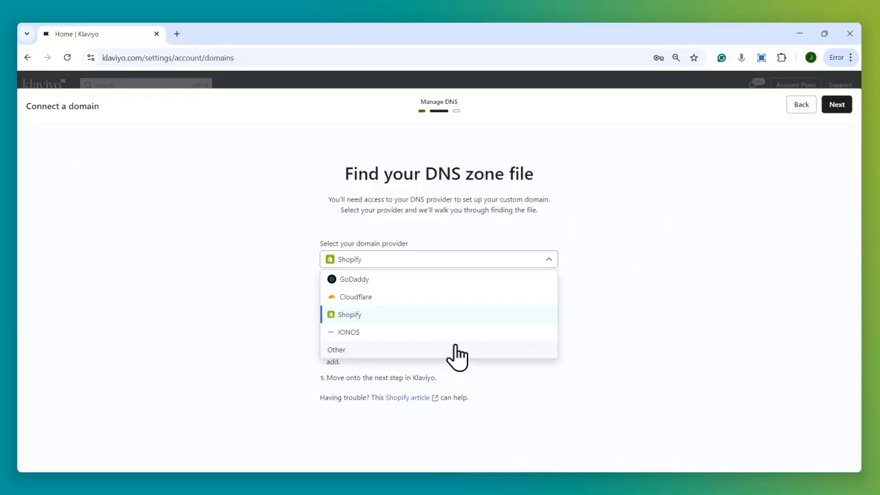
left_click(455, 349)
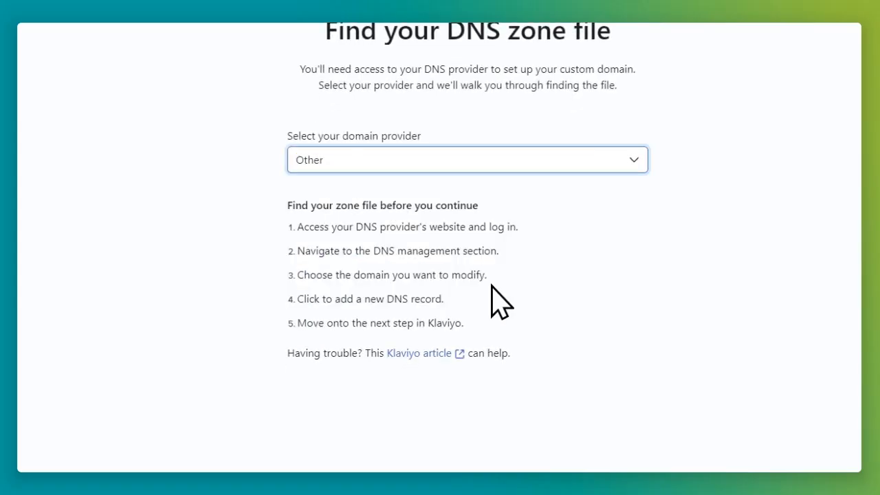
left_click(372, 172)
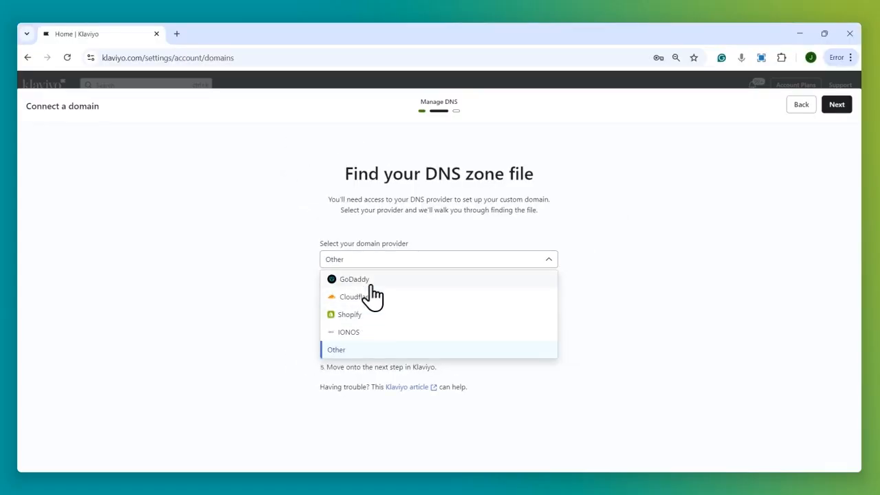
left_click(347, 352)
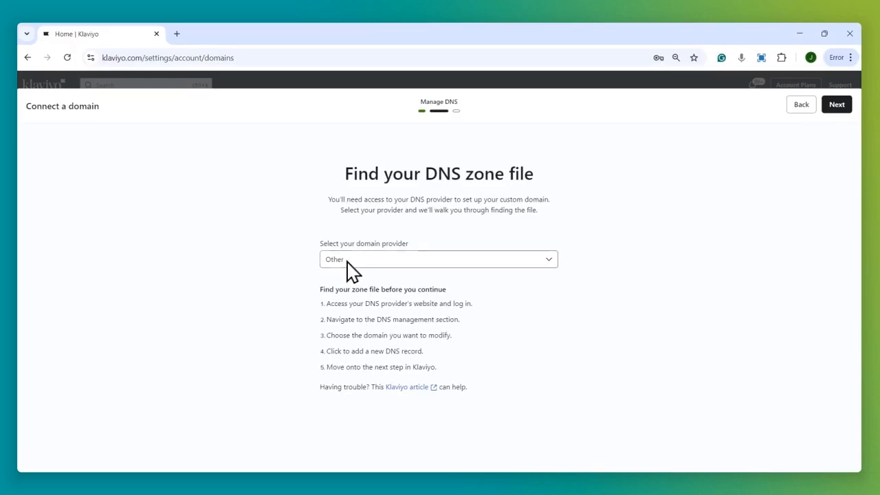
Step: Continue with Other as the domain provider to the list of DNS records to add
left_click(836, 104)
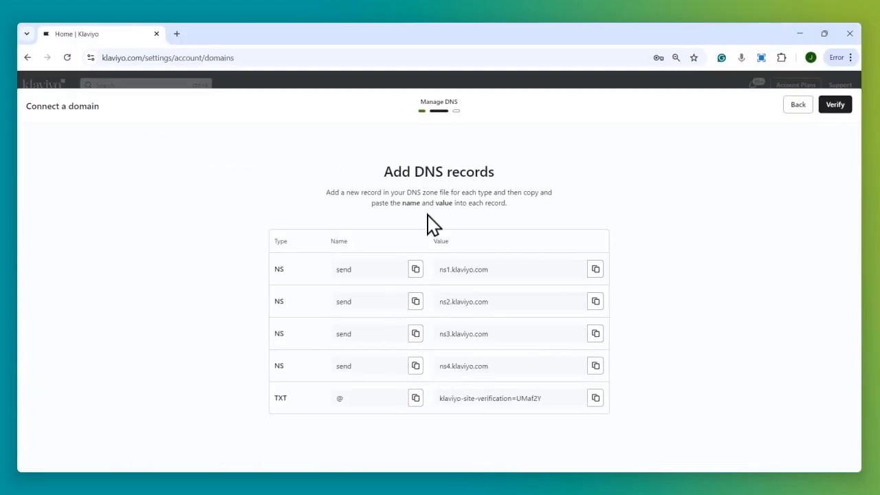
left_click_drag(414, 172, 458, 178)
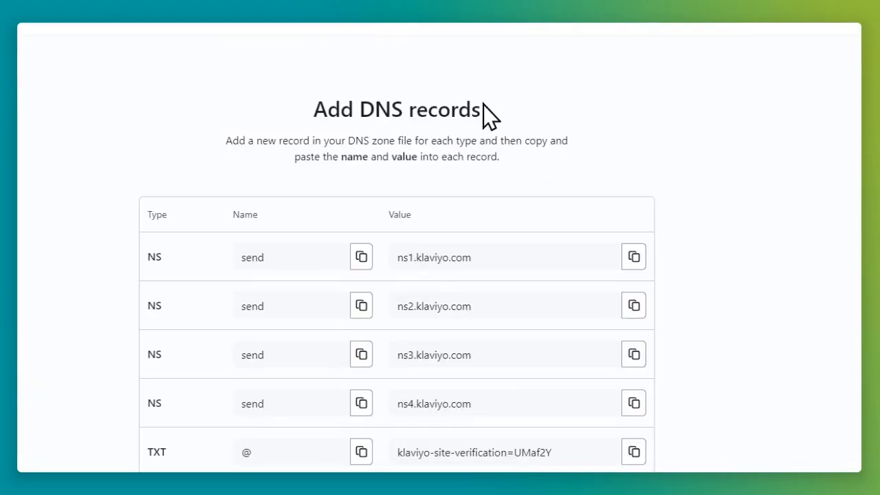
left_click(418, 123)
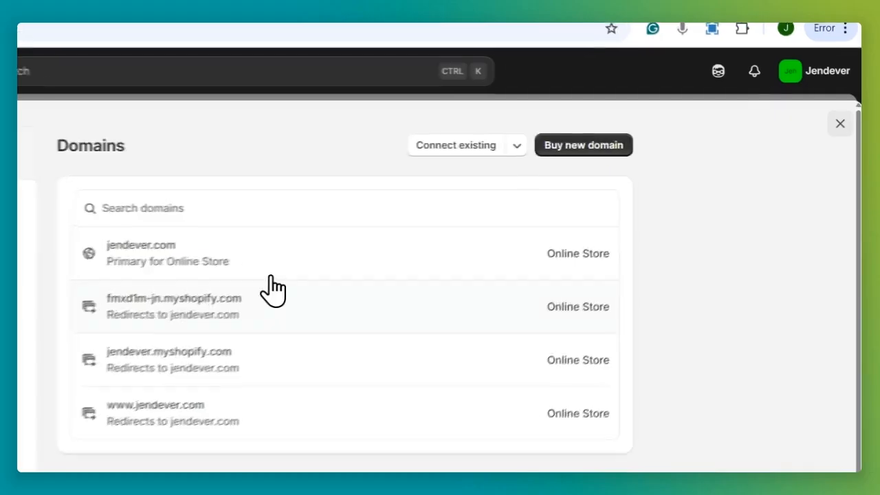
Step: In Shopify admin, open the DNS settings of the primary domain jendever.com and look over its existing records
left_click(455, 201)
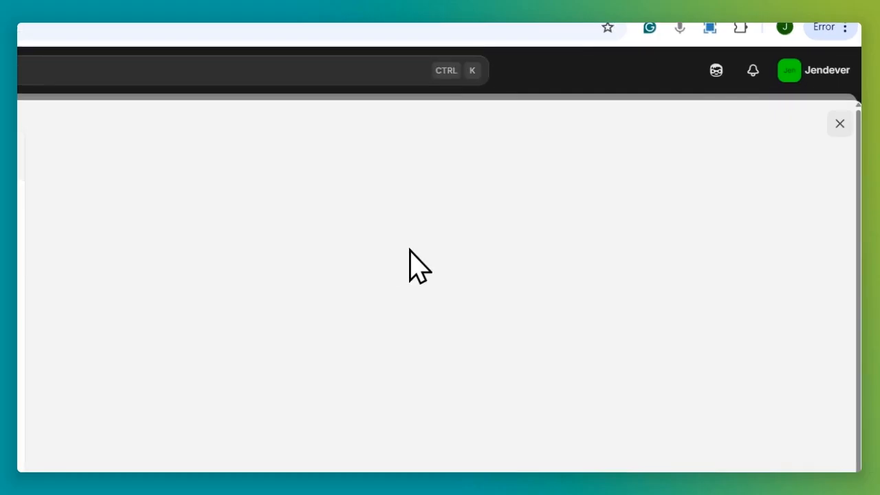
left_click(577, 154)
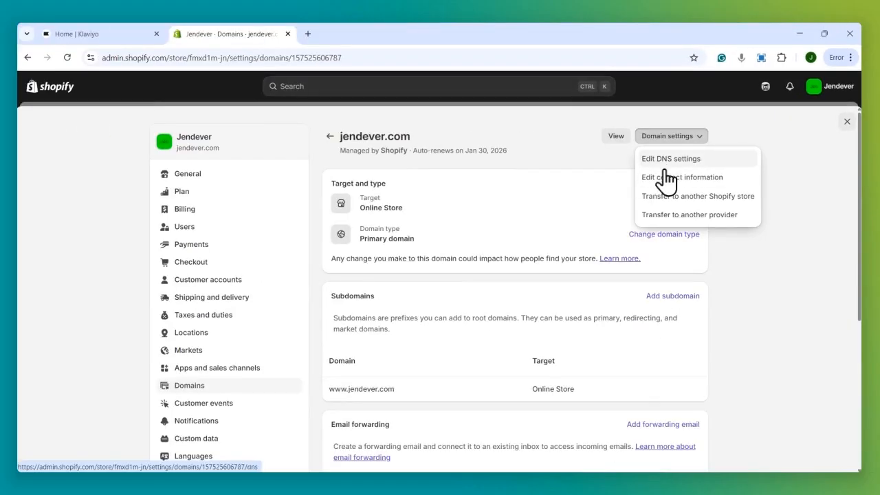
left_click(688, 164)
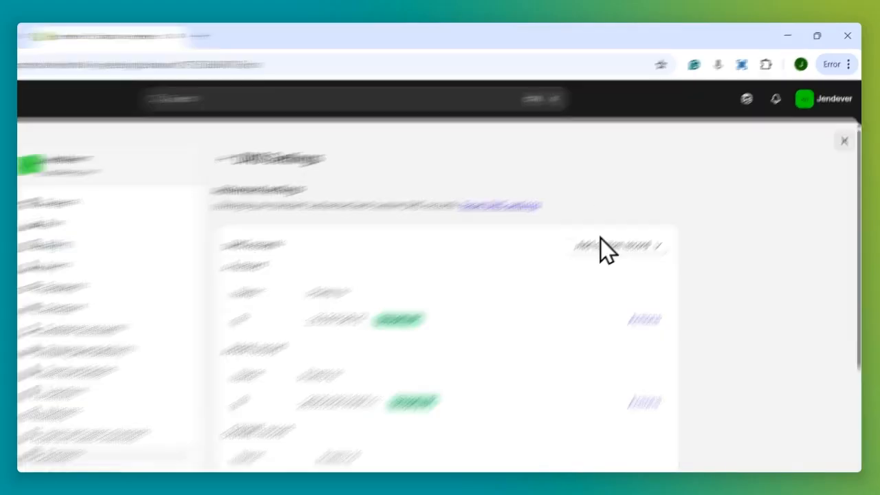
scroll(550, 310, "down", 10)
scroll(518, 389, "up", 5)
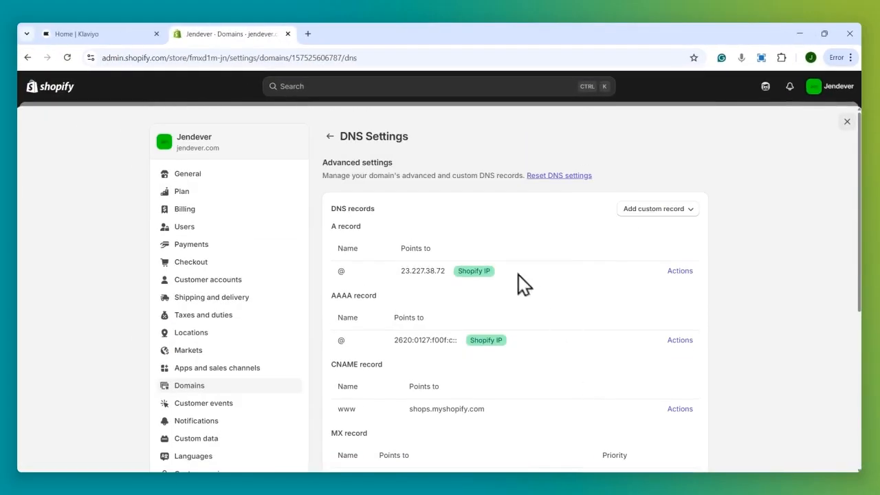
Step: Check Shopify's custom record types against the NS record type required in Klaviyo's DNS record list
left_click(674, 210)
left_click(77, 34)
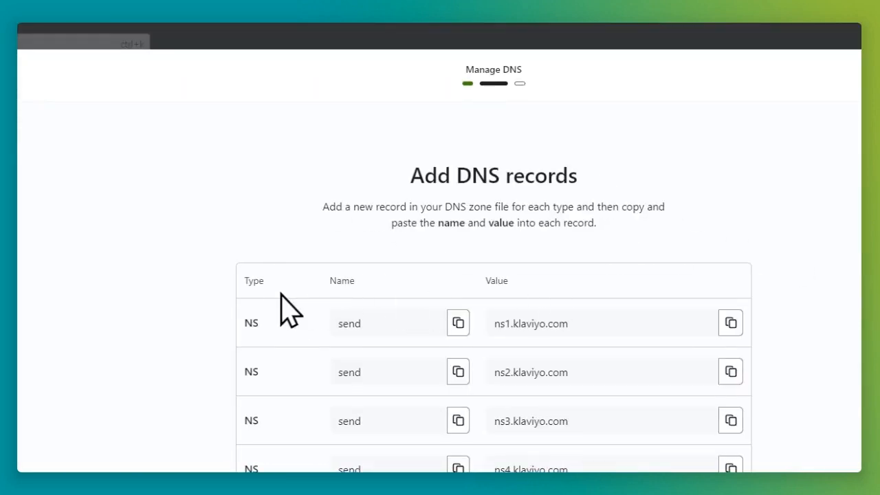
double_click(251, 323)
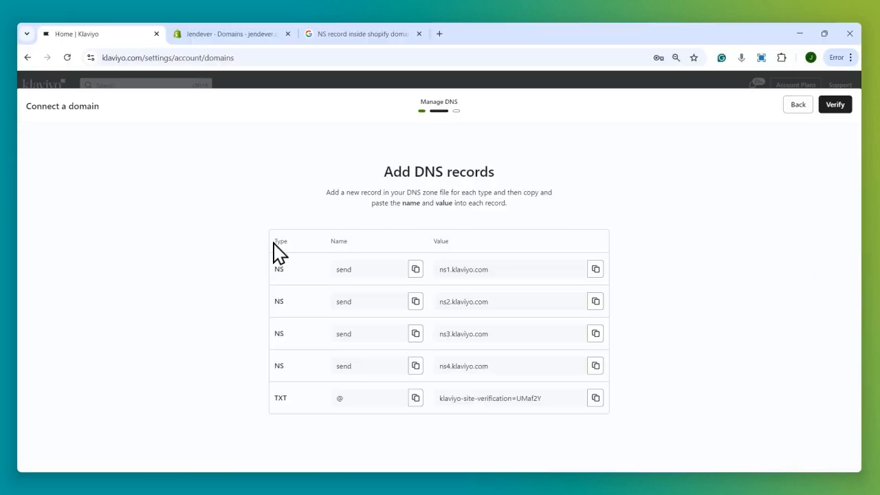
left_click(193, 33)
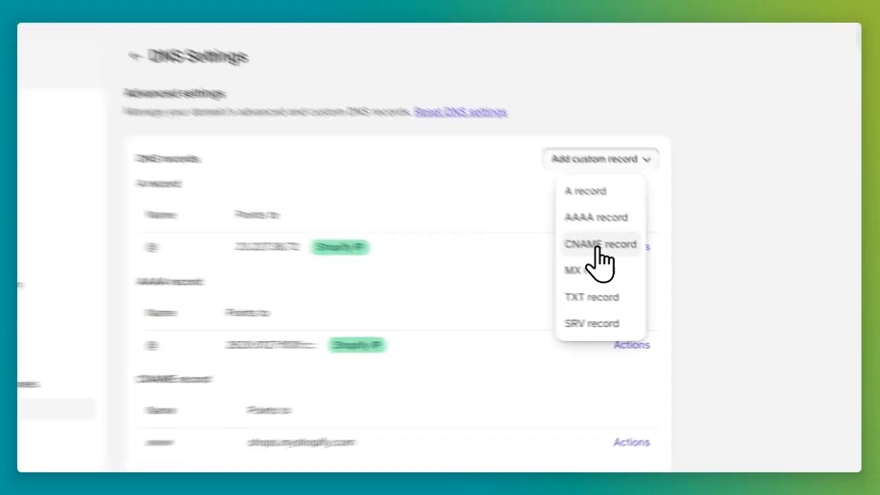
Step: Add a CNAME record in Shopify named send that points to ns1.klaviyo.com, copied from Klaviyo, and return to Klaviyo's DNS record list
left_click(657, 269)
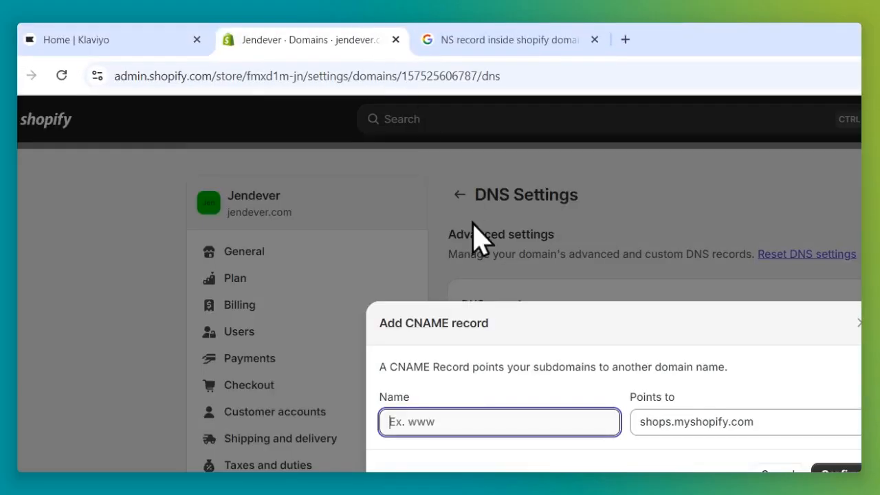
type("send")
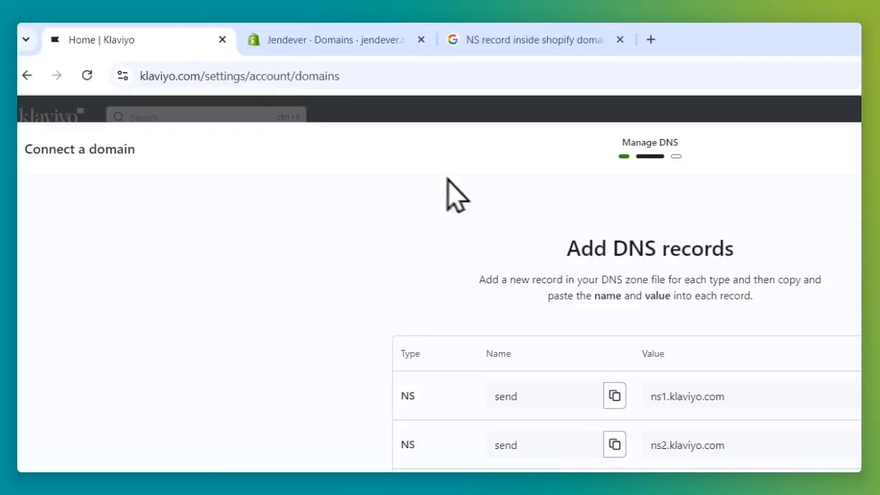
left_click(584, 324)
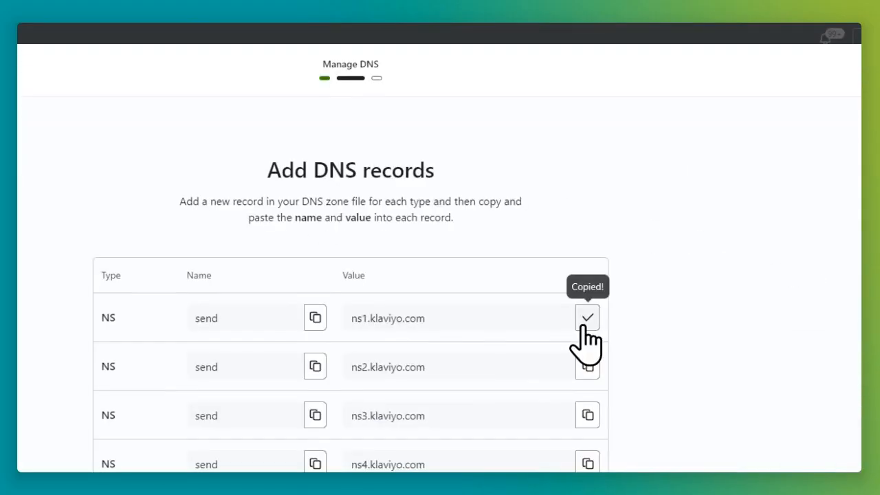
left_click(222, 31)
key("ctrl+v")
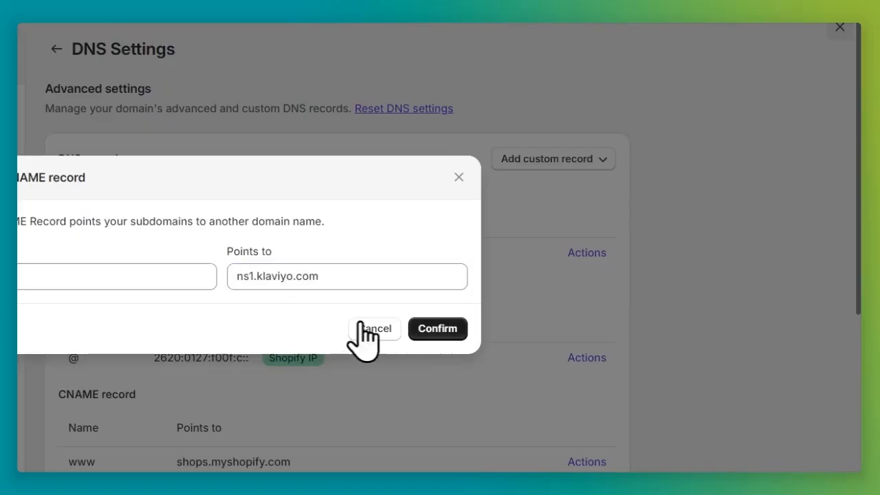
left_click(450, 327)
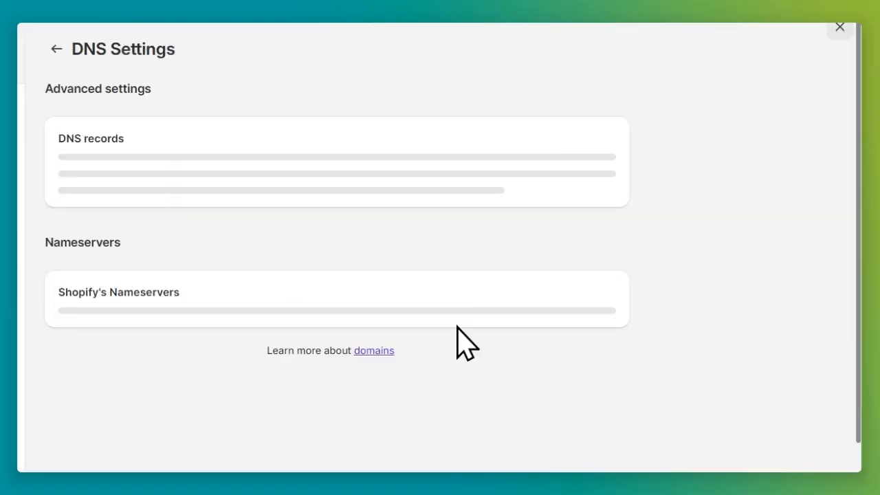
left_click(182, 25)
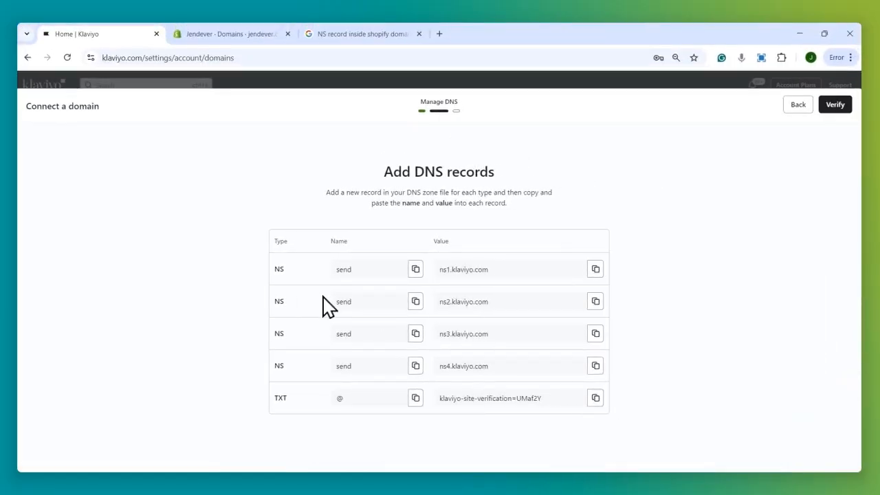
Step: Add a TXT record in Shopify's DNS settings with the name @ and the site-verification value copied from Klaviyo's DNS record list
left_click_drag(275, 336, 637, 334)
left_click(638, 335)
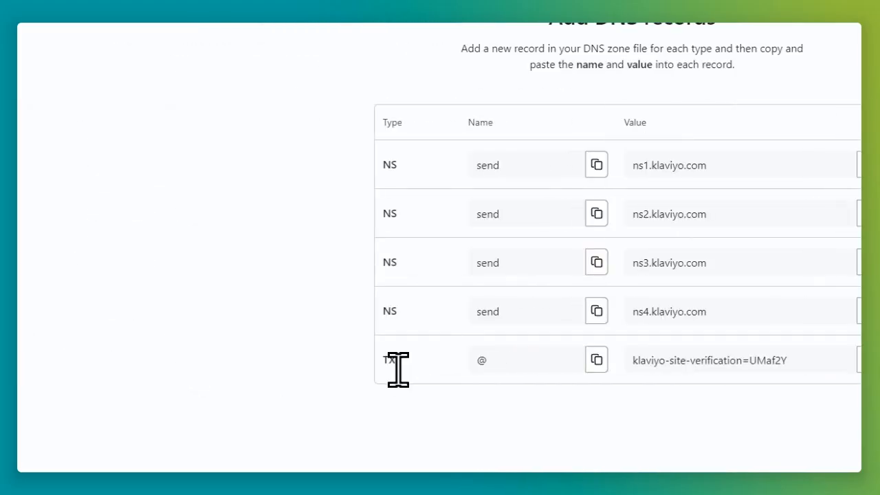
left_click(196, 35)
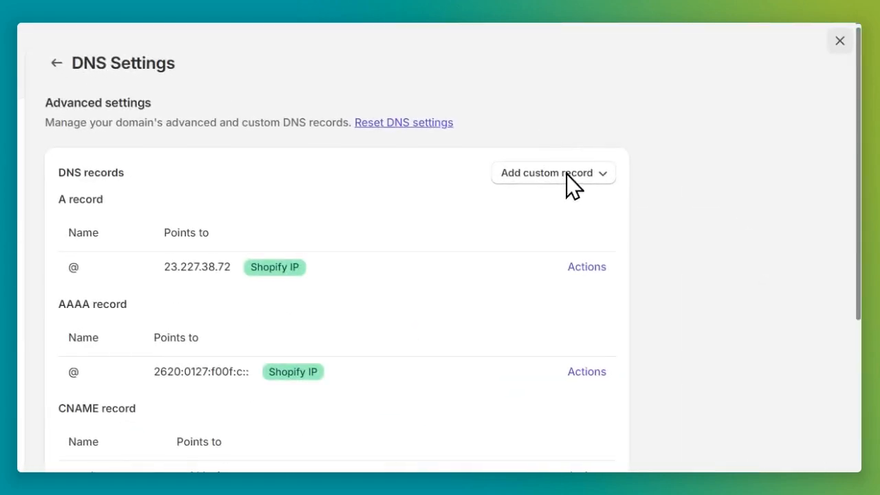
left_click(566, 174)
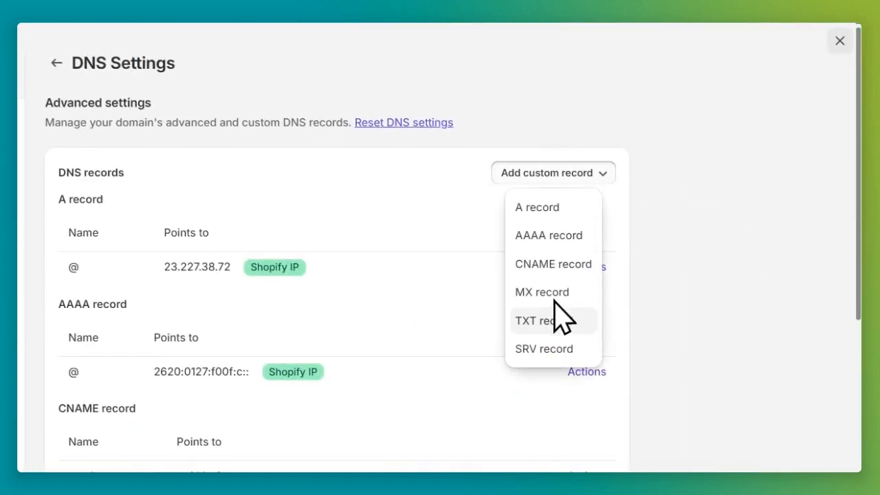
left_click(584, 256)
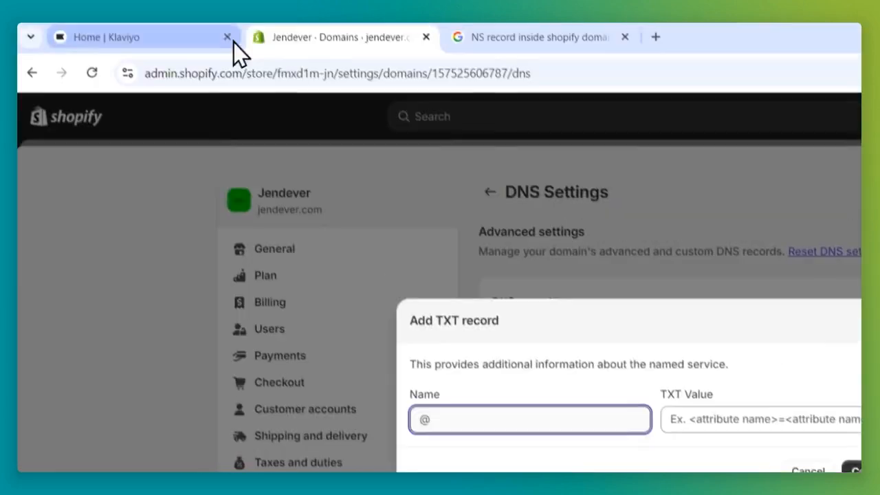
left_click(233, 42)
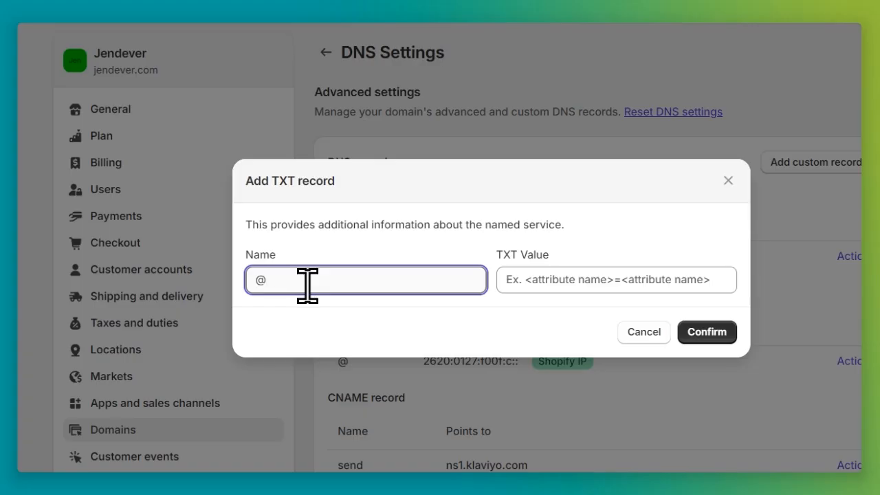
left_click(534, 288)
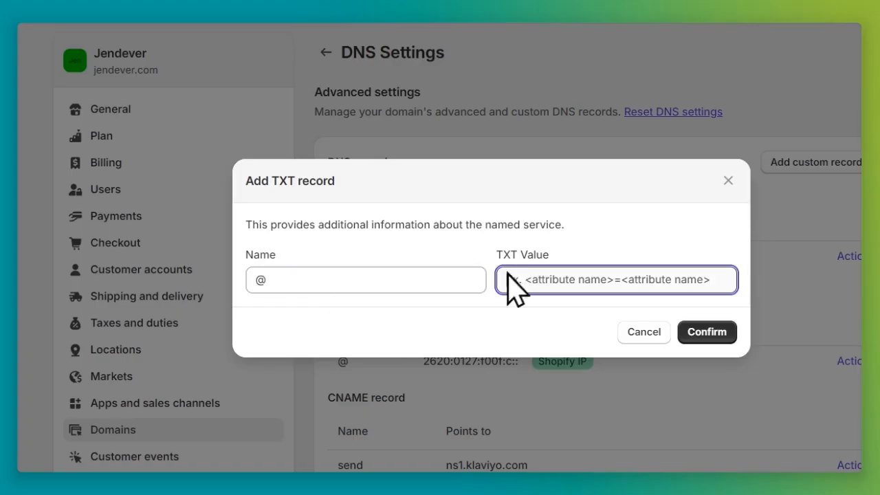
left_click(201, 33)
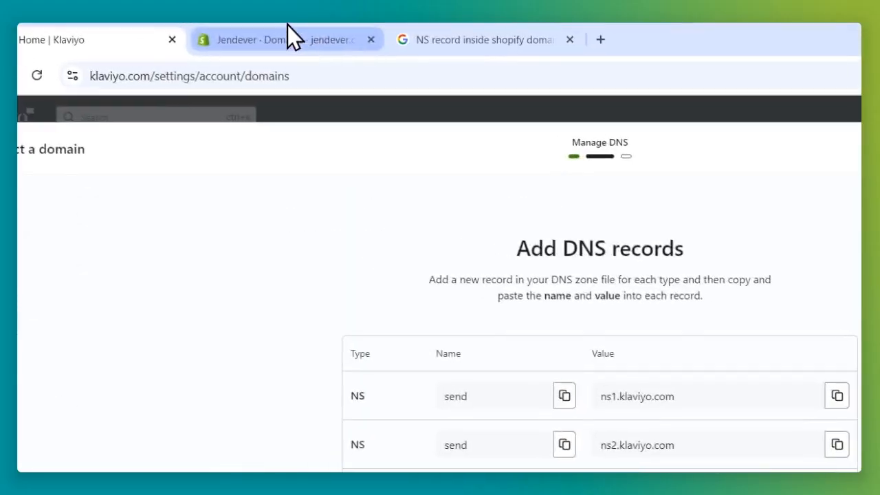
left_click(295, 39)
key("ctrl+v")
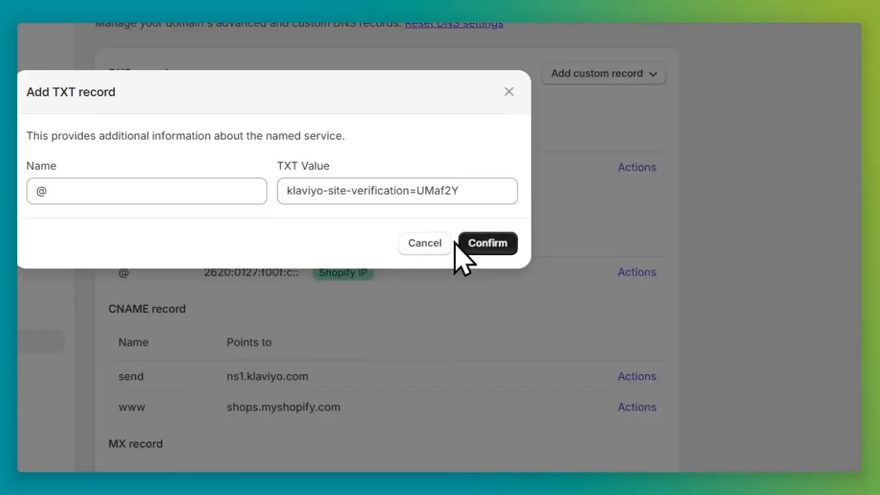
left_click(417, 248)
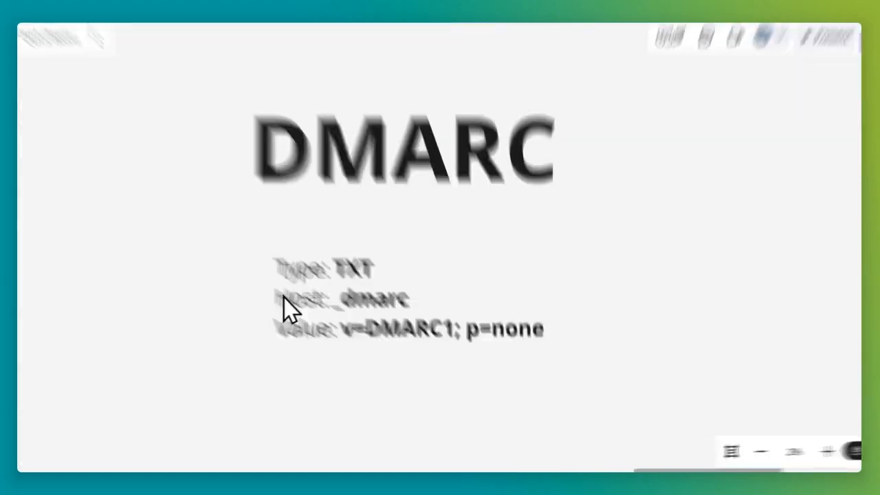
Step: Examine the type, host and value of the DMARC record noted on the Miro board
left_click(264, 237)
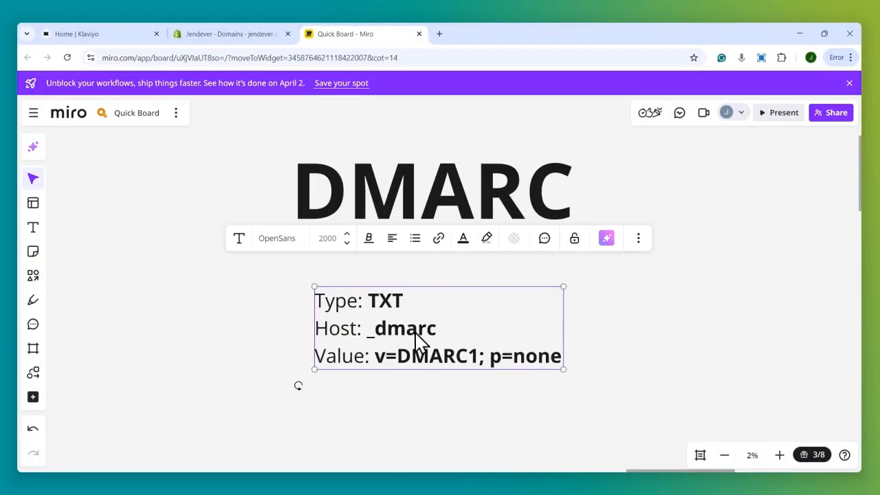
scroll(414, 334, "up", 2)
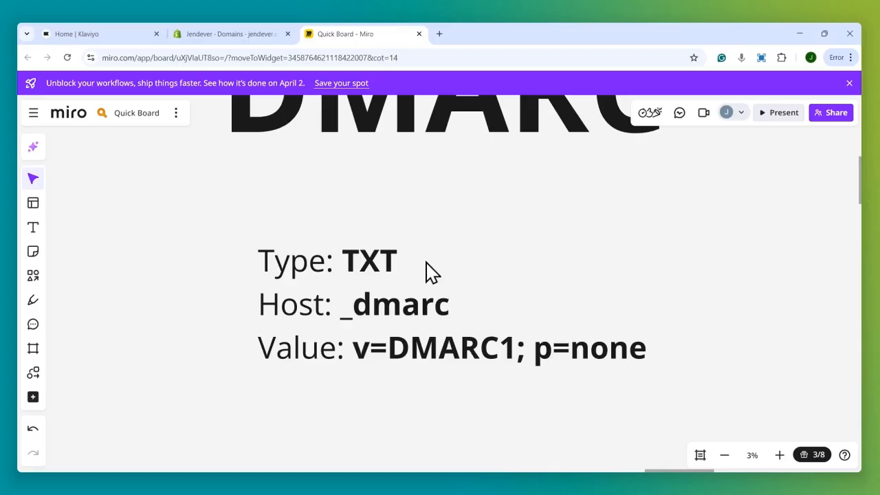
left_click_drag(210, 246, 704, 376)
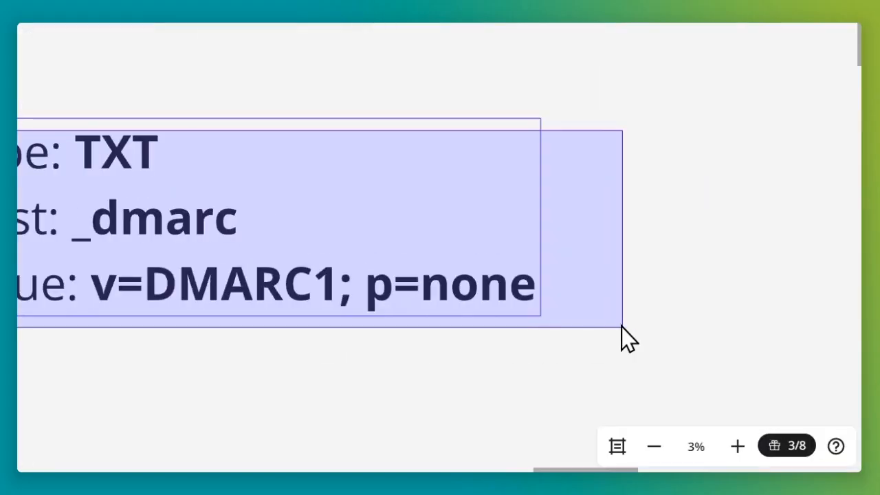
left_click_drag(621, 326, 623, 329)
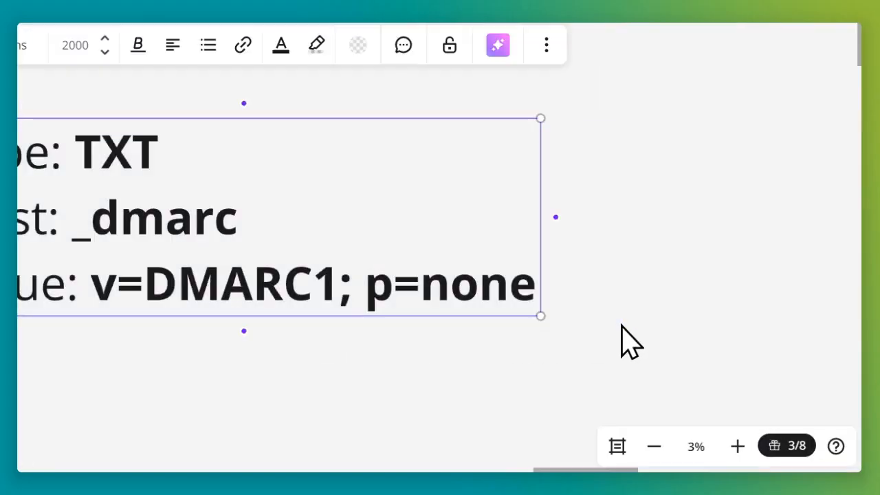
scroll(366, 335, "down", 2)
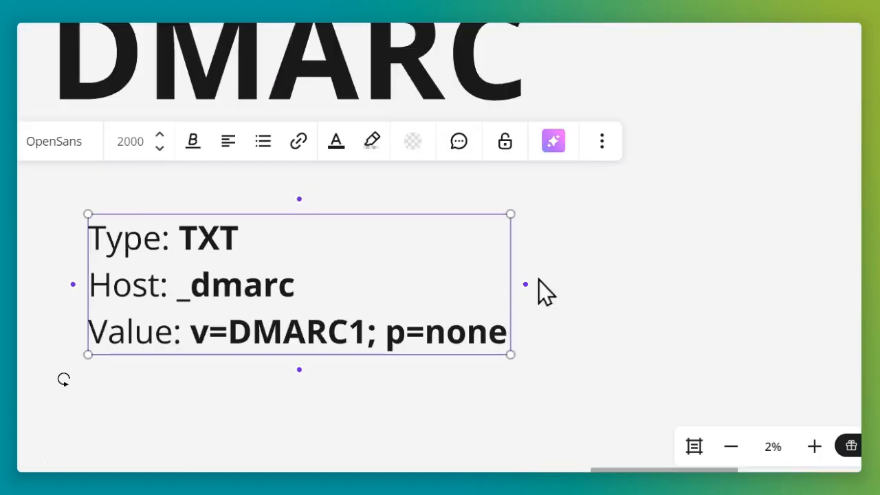
left_click(551, 292)
scroll(377, 316, "up", 2)
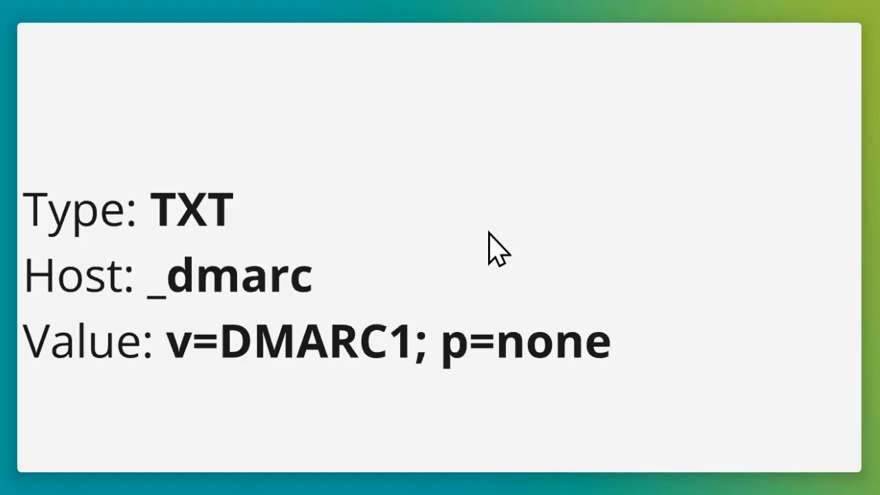
left_click(161, 211)
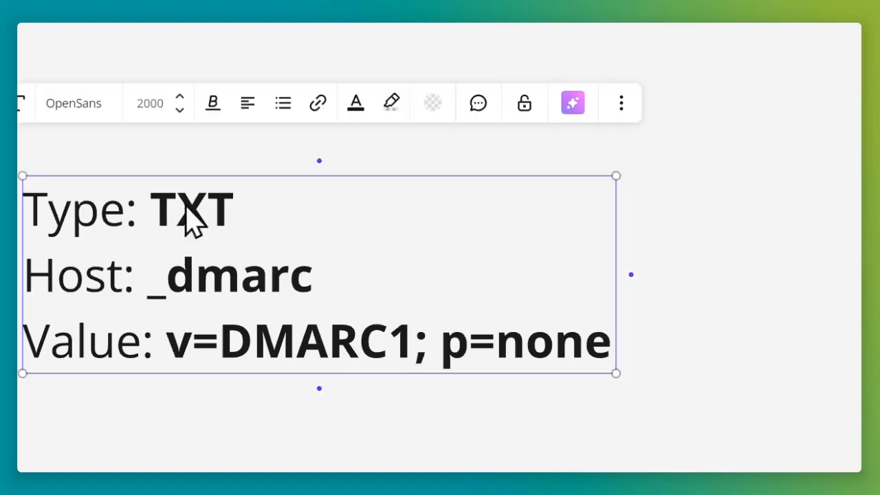
left_click_drag(706, 224, 581, 205)
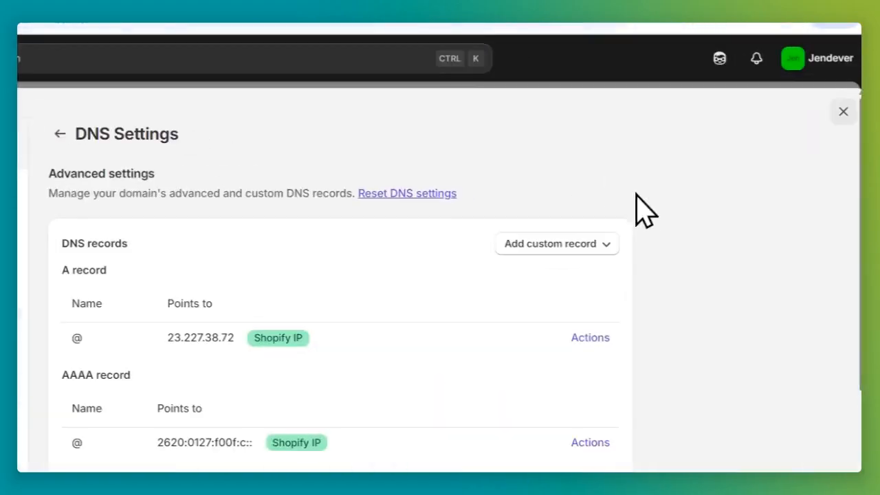
Step: In Shopify's DNS settings, fill in a new TXT record named _dmarc with the value v=DMARC1; p=none copied from the Miro board
left_click(556, 244)
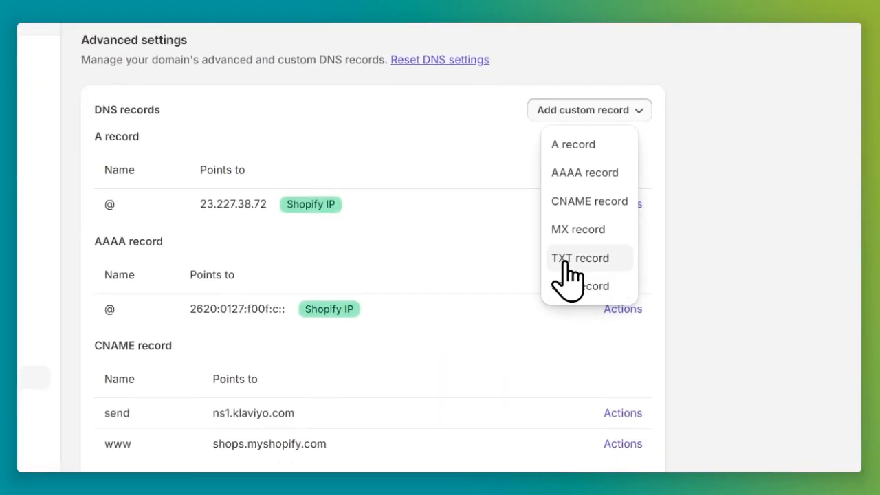
left_click(561, 260)
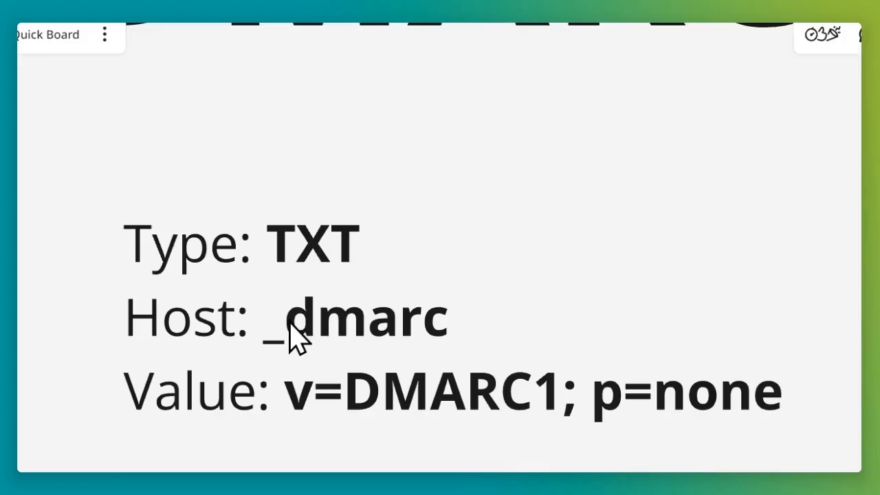
left_click(294, 337)
left_click(294, 336)
left_click_drag(285, 392, 783, 395)
key("ctrl+c")
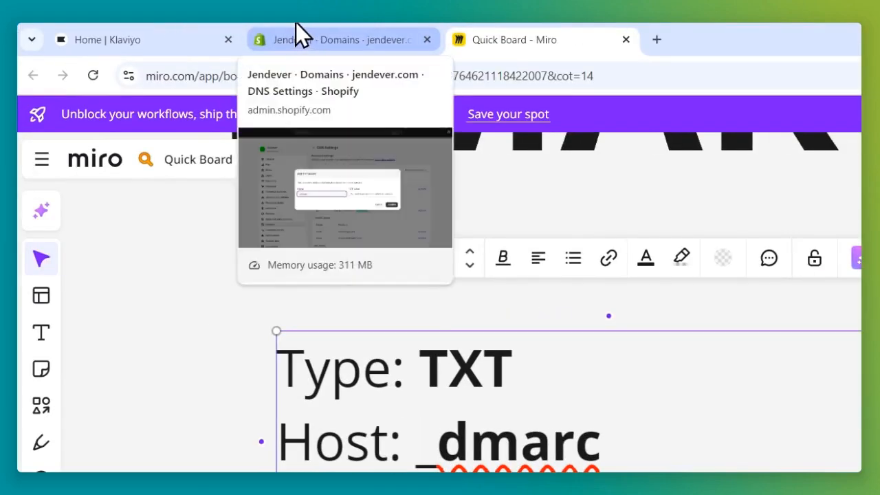
left_click(298, 34)
left_click(492, 278)
key("ctrl+v")
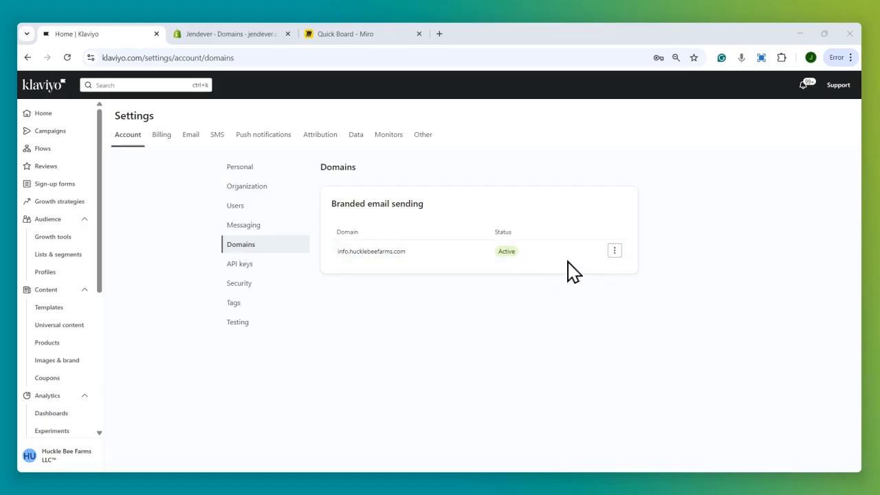
Step: Check the status of the branded sending domain info.hucklebeefarms.com in Klaviyo's domain settings
left_click_drag(338, 252, 658, 254)
left_click(665, 256)
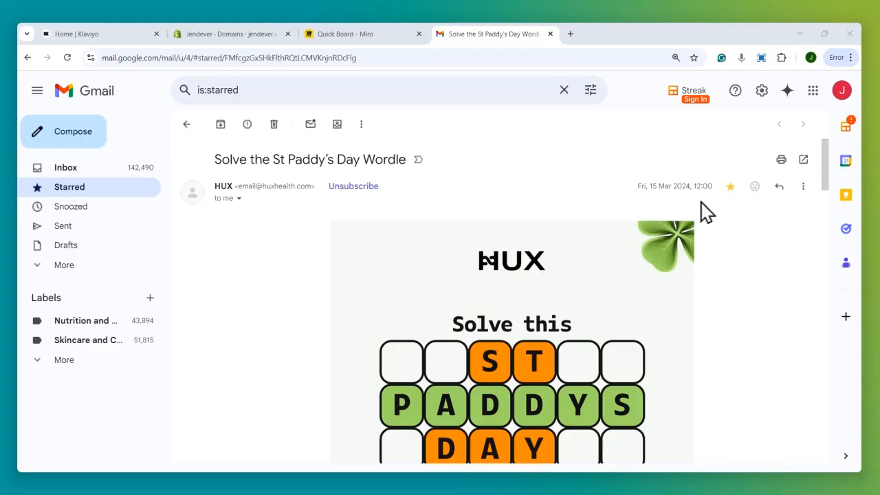
Step: In Gmail, open the original message of the HUX St Paddy's Day Wordle email and examine its SPF, DKIM and DMARC results
left_click(803, 185)
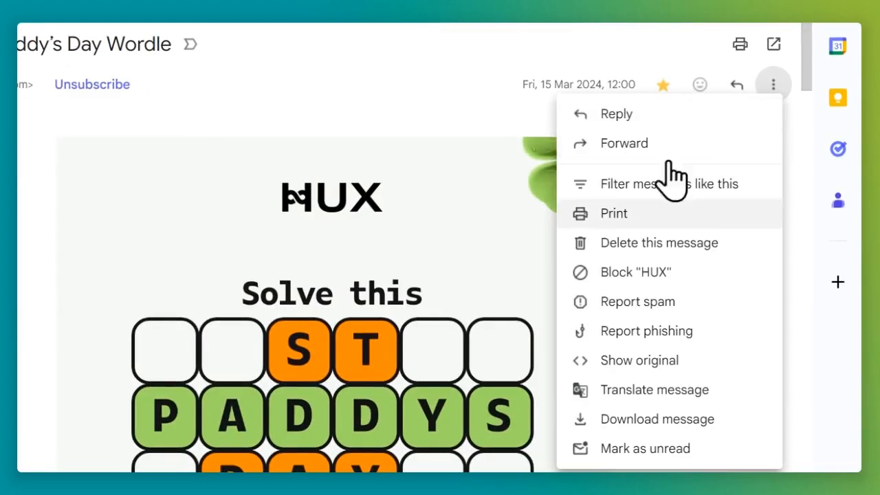
left_click(645, 317)
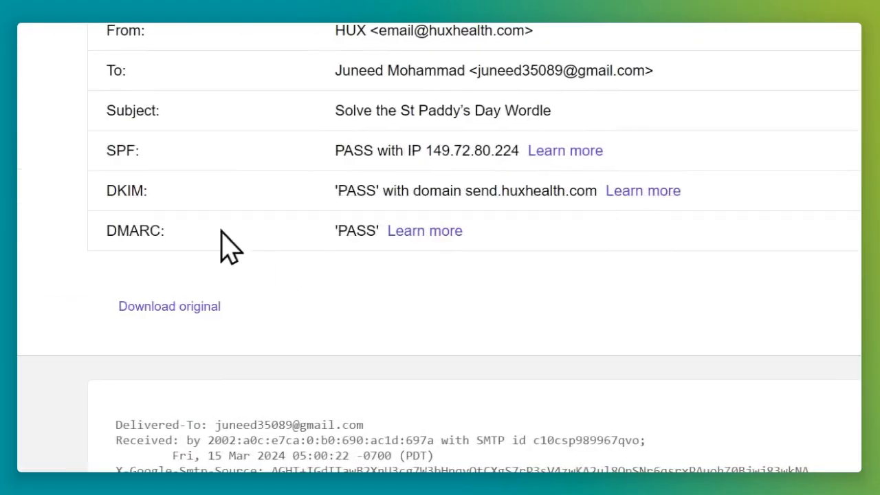
left_click_drag(160, 237, 204, 240)
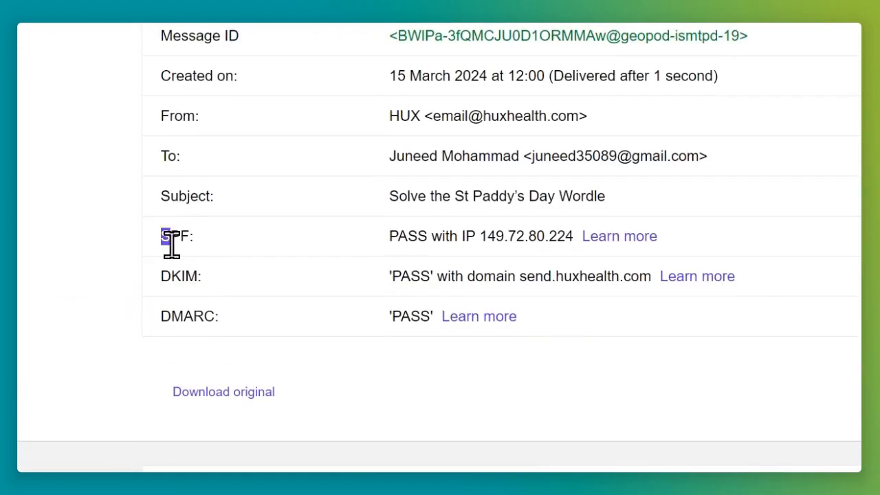
left_click_drag(352, 239, 399, 243)
left_click(417, 248)
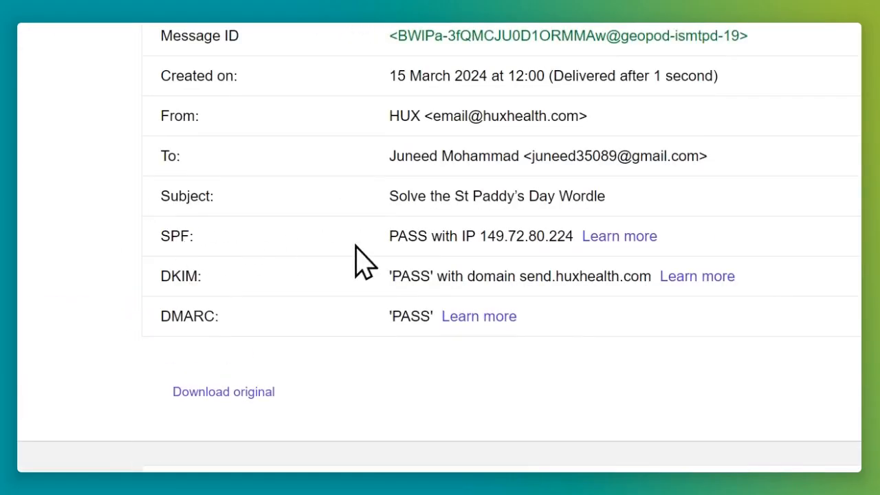